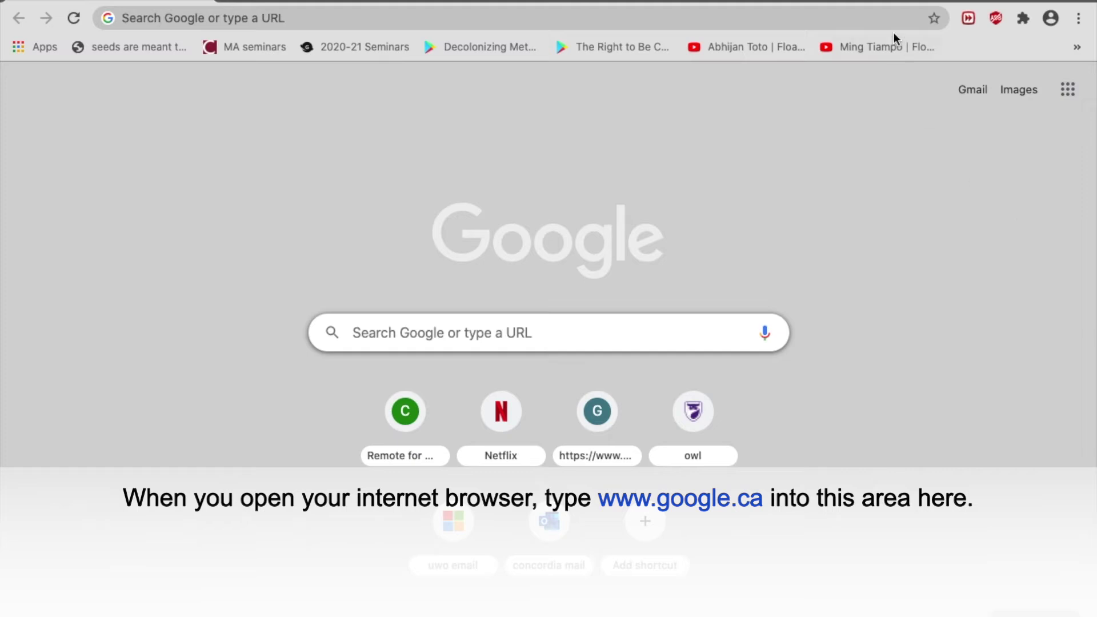
pyautogui.click(884, 18)
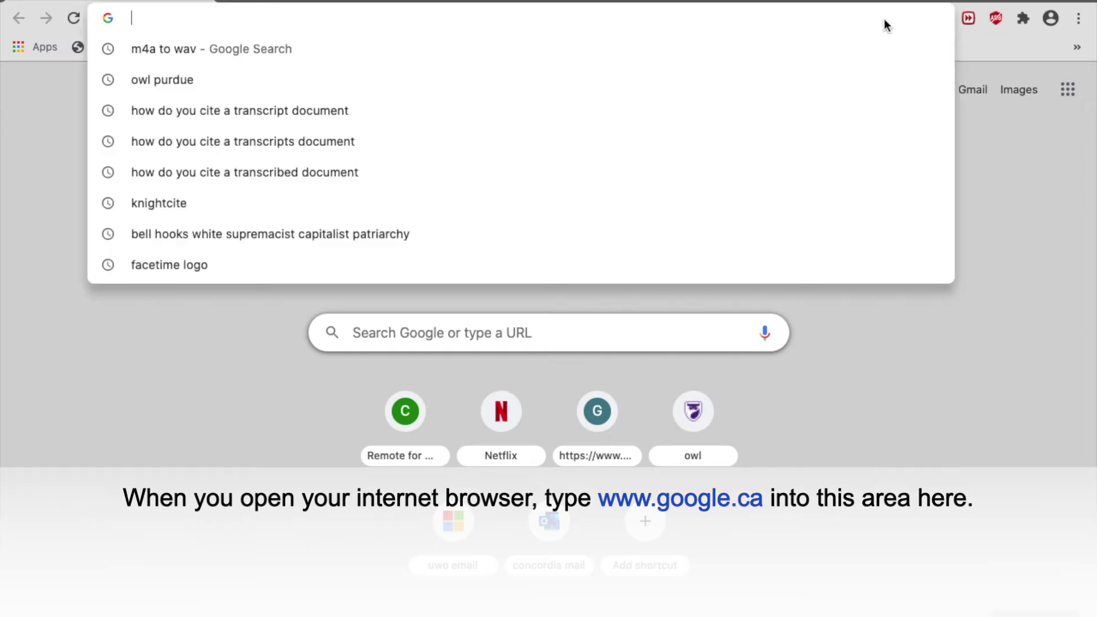
pyautogui.write('www.google.ca')
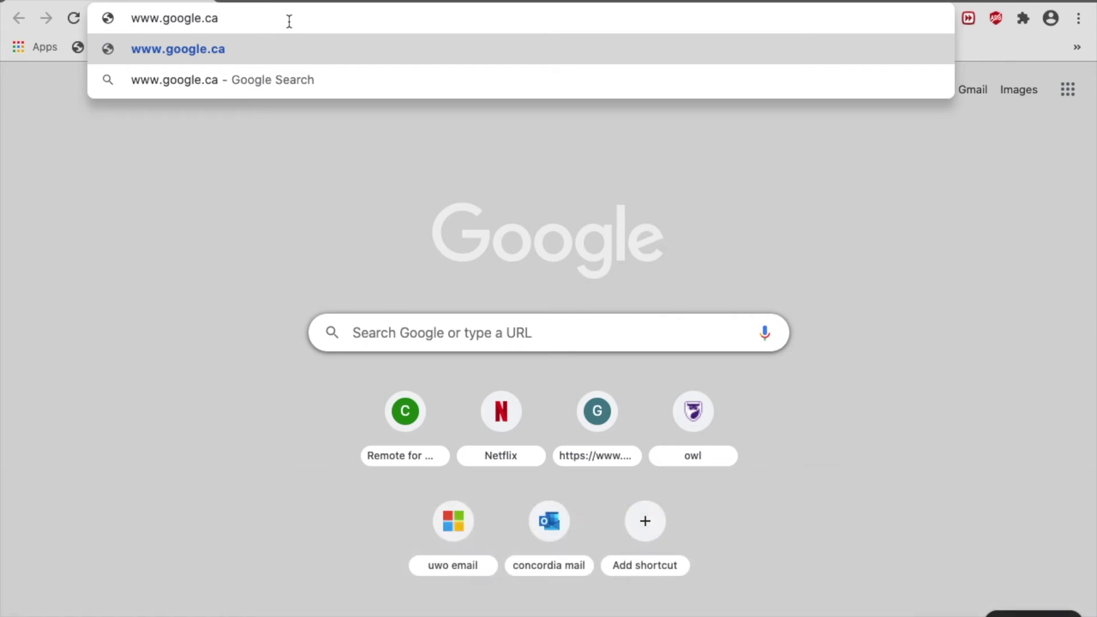
pyautogui.press('Return')
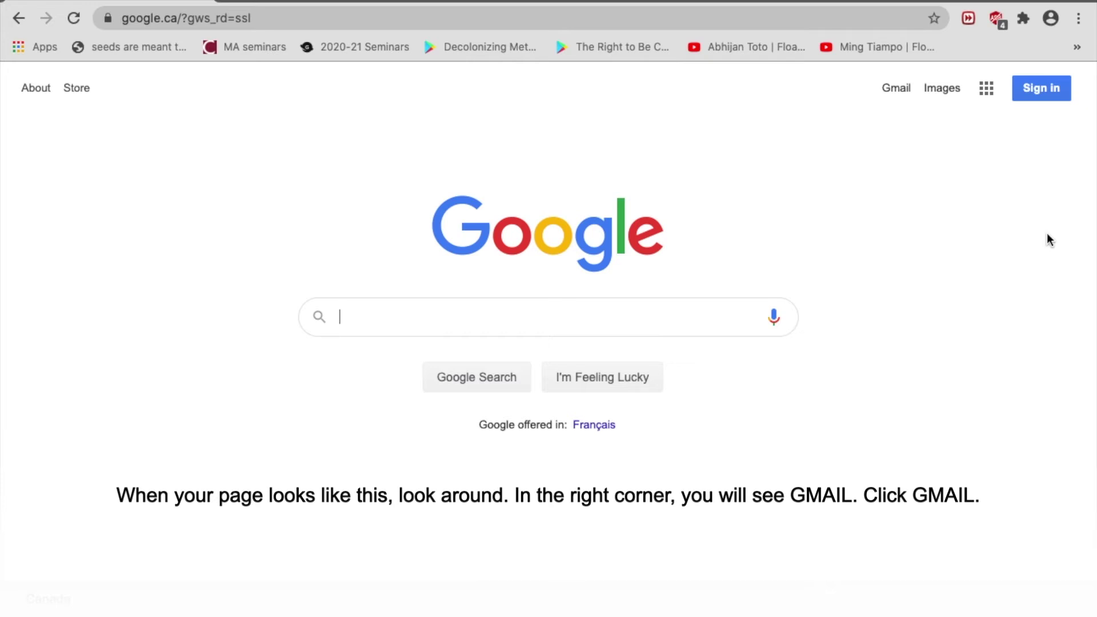
# Open the Gmail sign-in page from the Gmail link on Google's home page
pyautogui.click(898, 91)
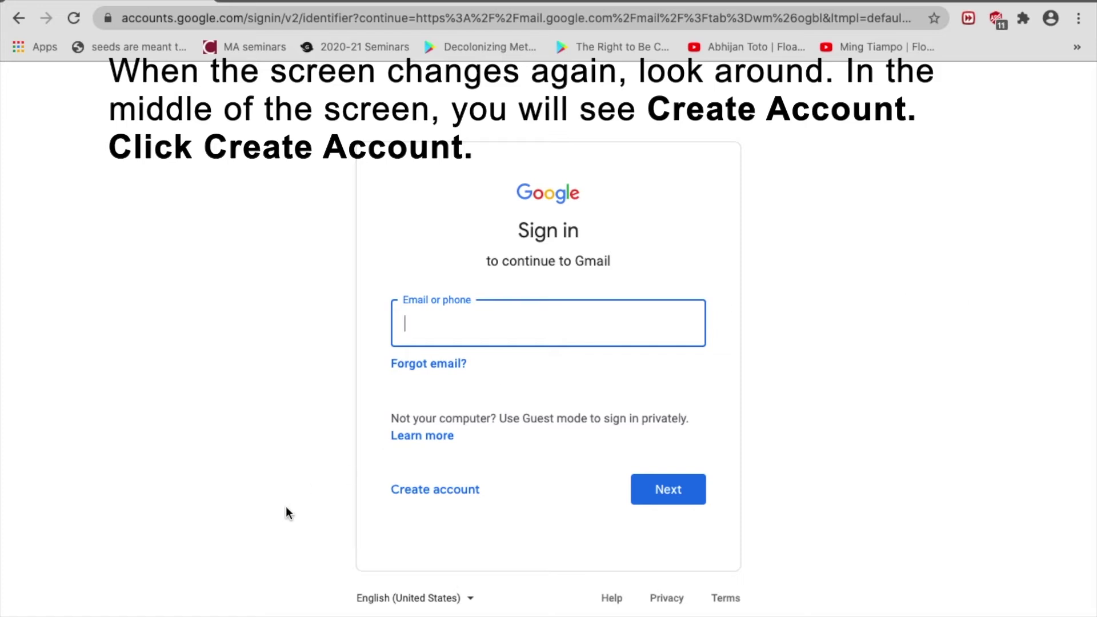
# Show the Create account options: For myself or To manage my business
pyautogui.click(433, 497)
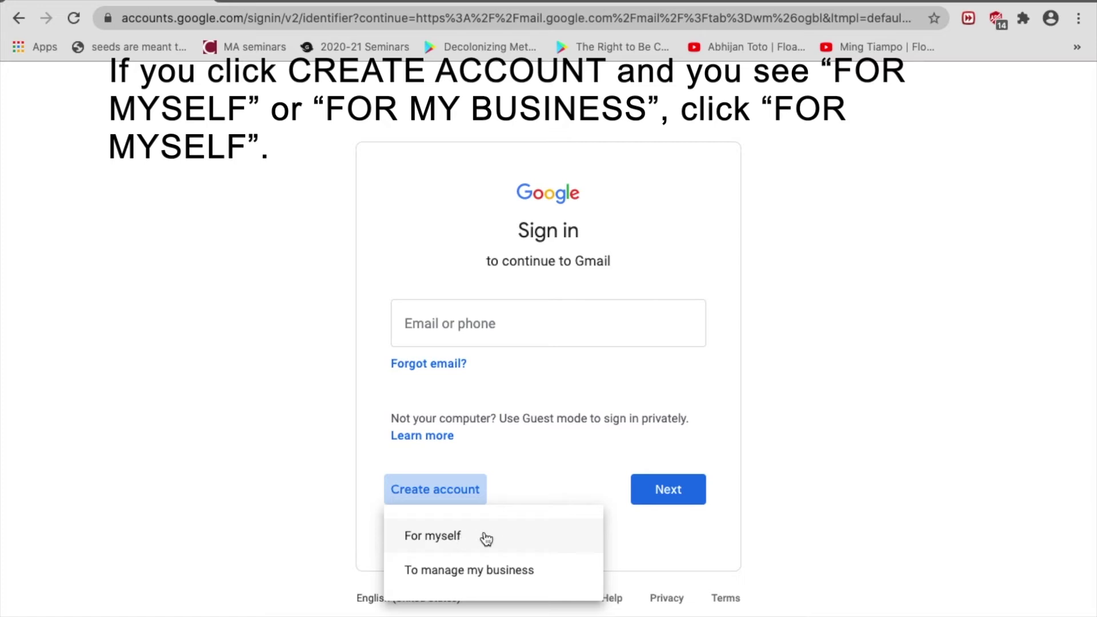
# Pick 'For myself' to open the personal Create your Google Account form
pyautogui.click(530, 540)
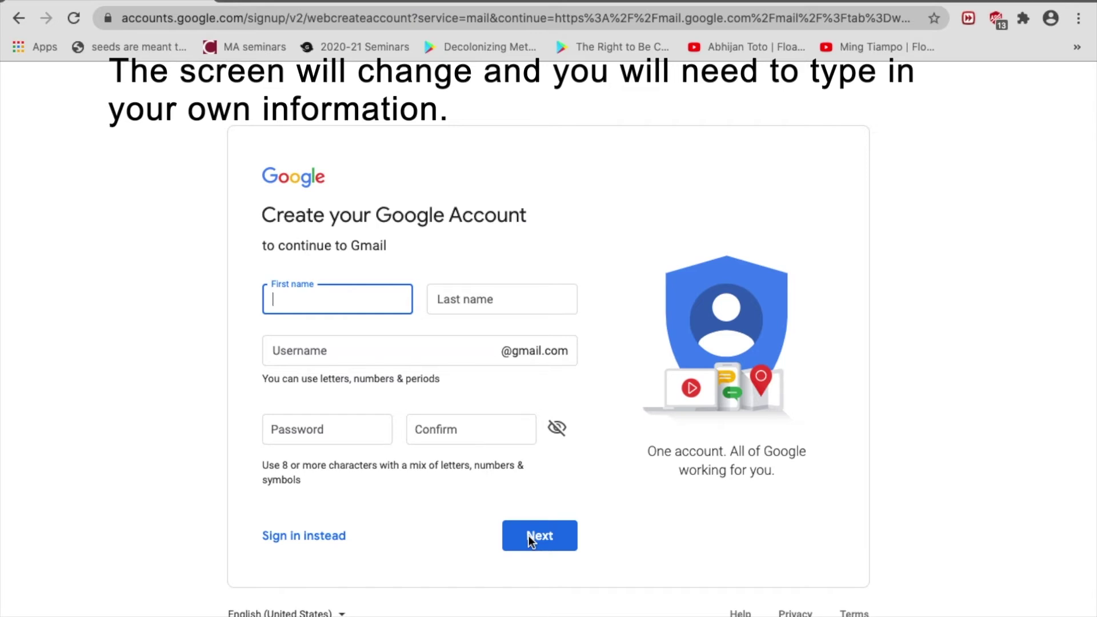
# Enter the first name, then the last name in the Last name field
pyautogui.write('BIST')
pyautogui.click(501, 298)
pyautogui.write('TEST')
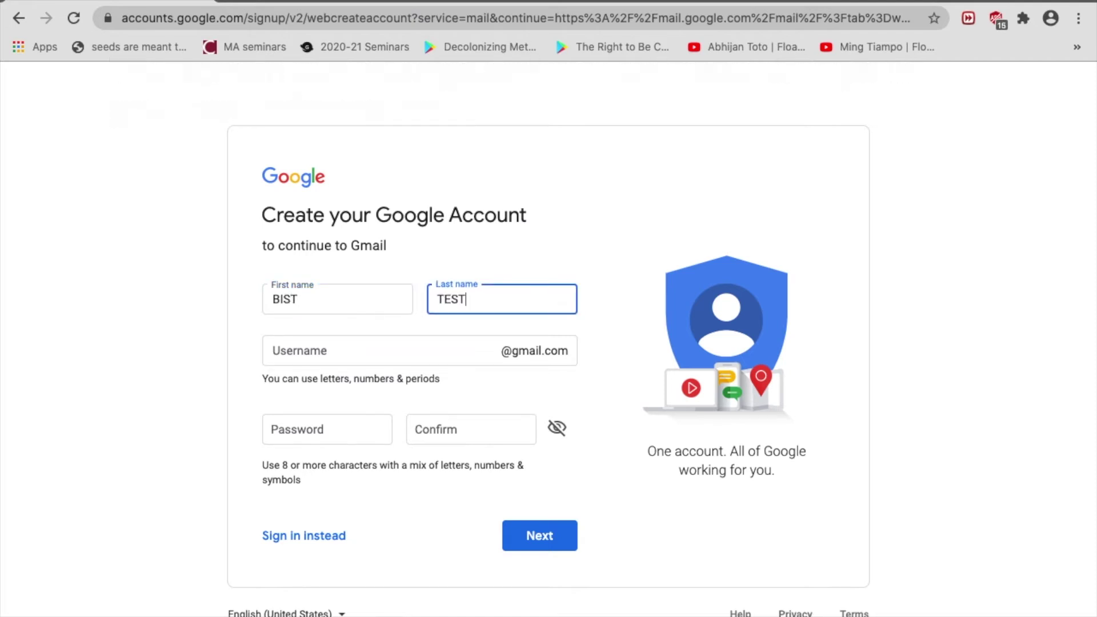
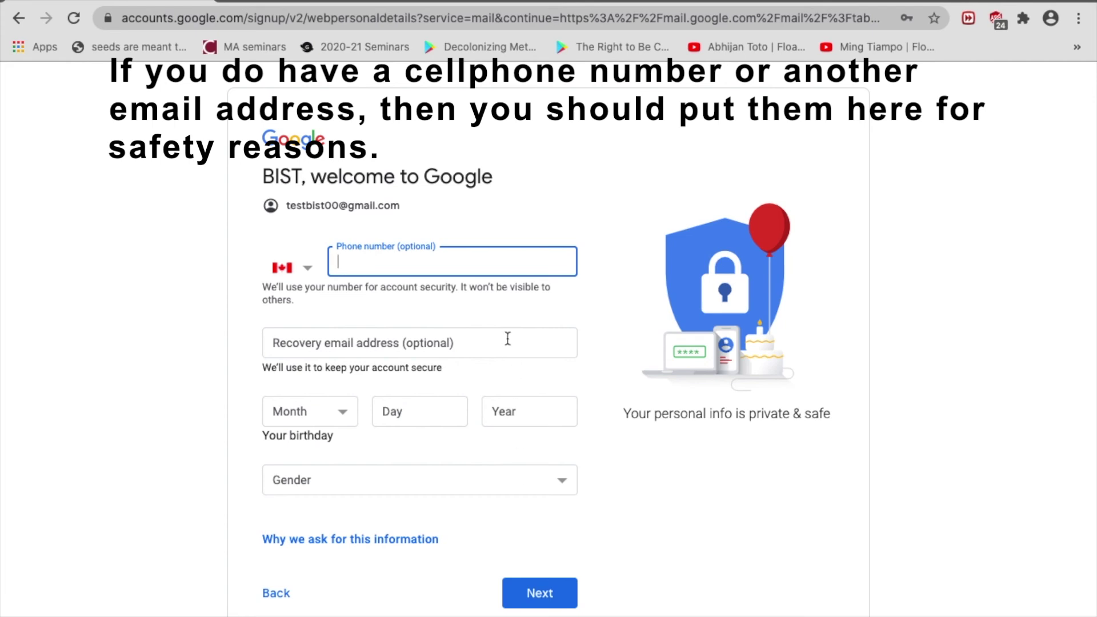
# Leave the phone number blank and enter the birthday as June 12, 1950
pyautogui.click(567, 459)
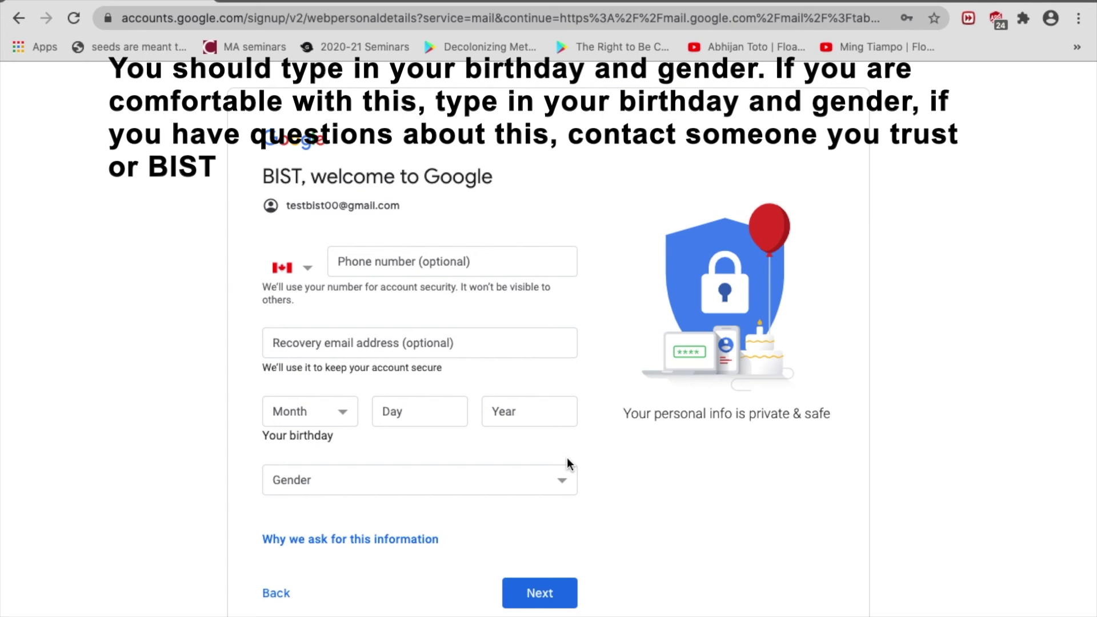
pyautogui.click(330, 420)
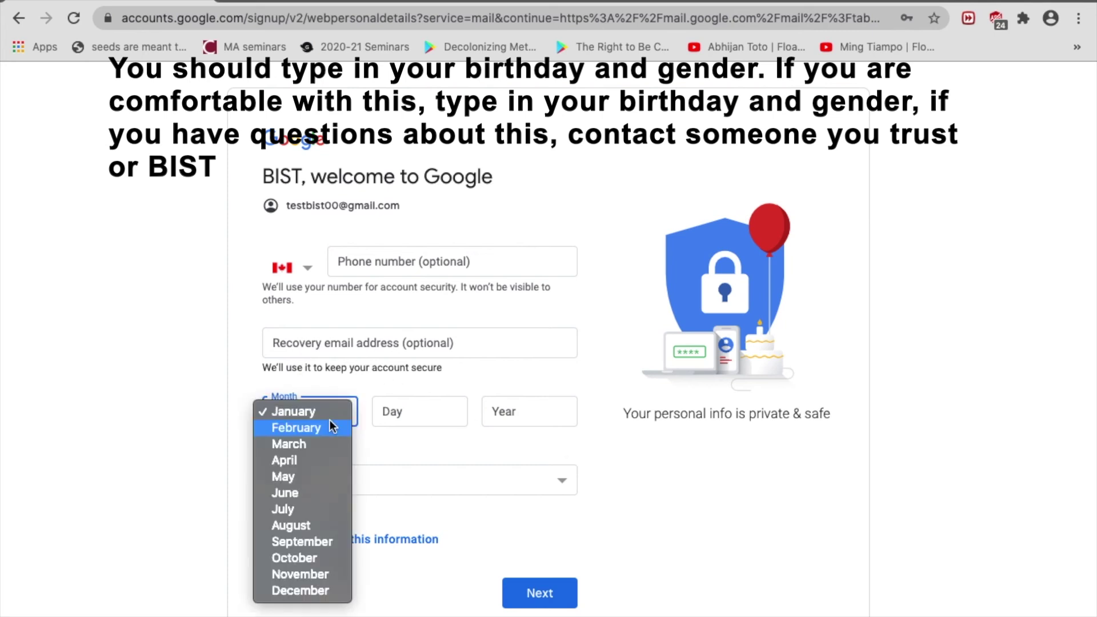
pyautogui.click(325, 491)
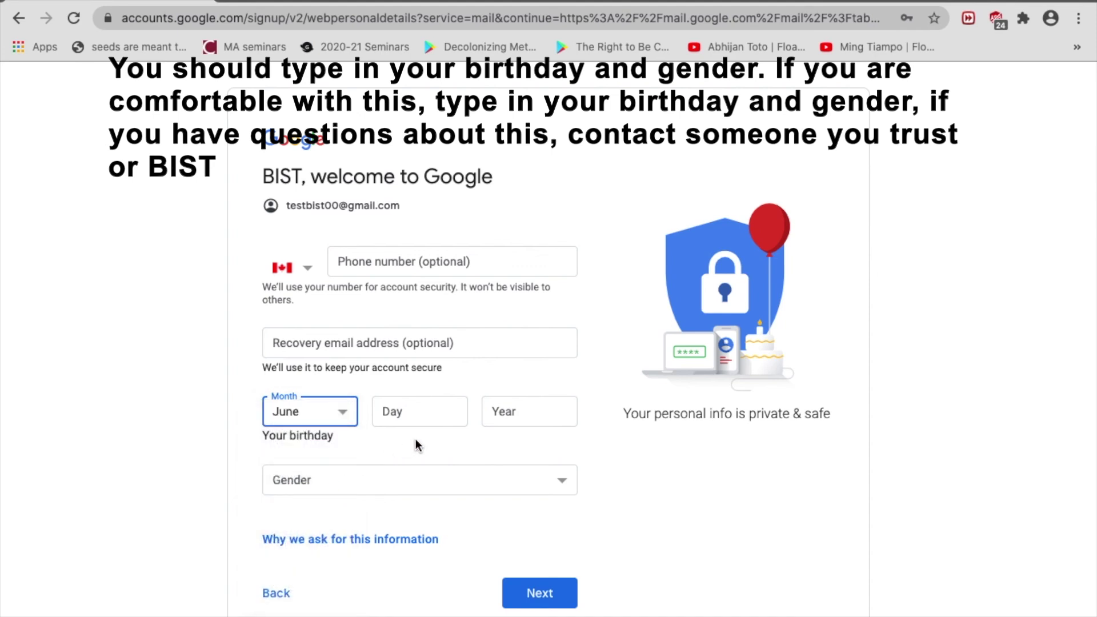
pyautogui.click(424, 416)
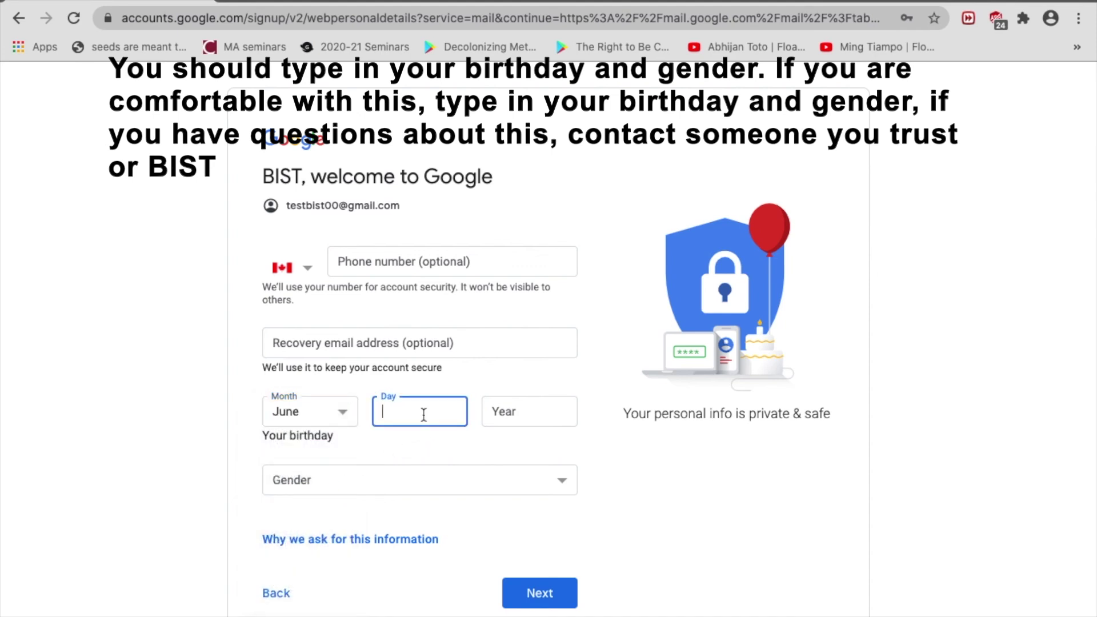
pyautogui.write('12')
pyautogui.click(530, 411)
pyautogui.write('195')
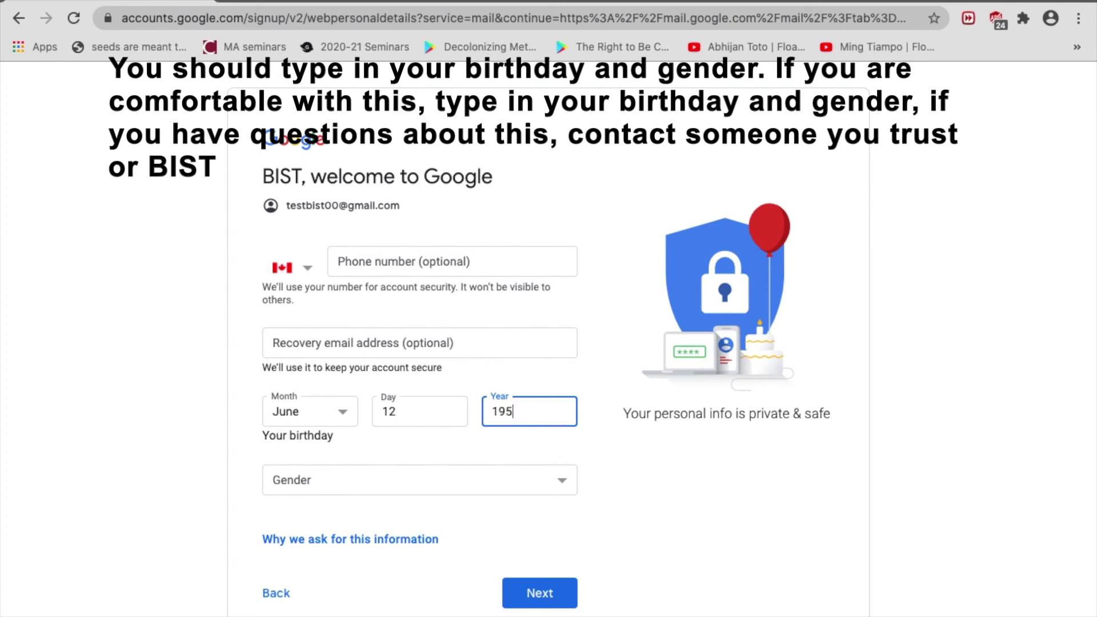
pyautogui.write('0')
# Set gender to Rather not say and submit the details
pyautogui.click(390, 481)
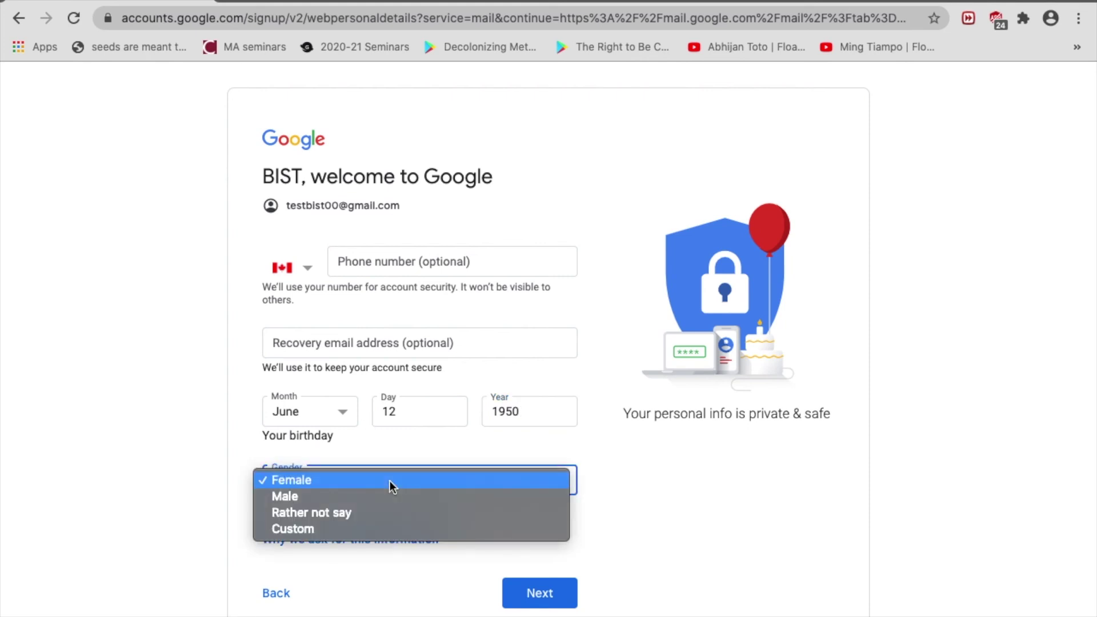
pyautogui.click(395, 513)
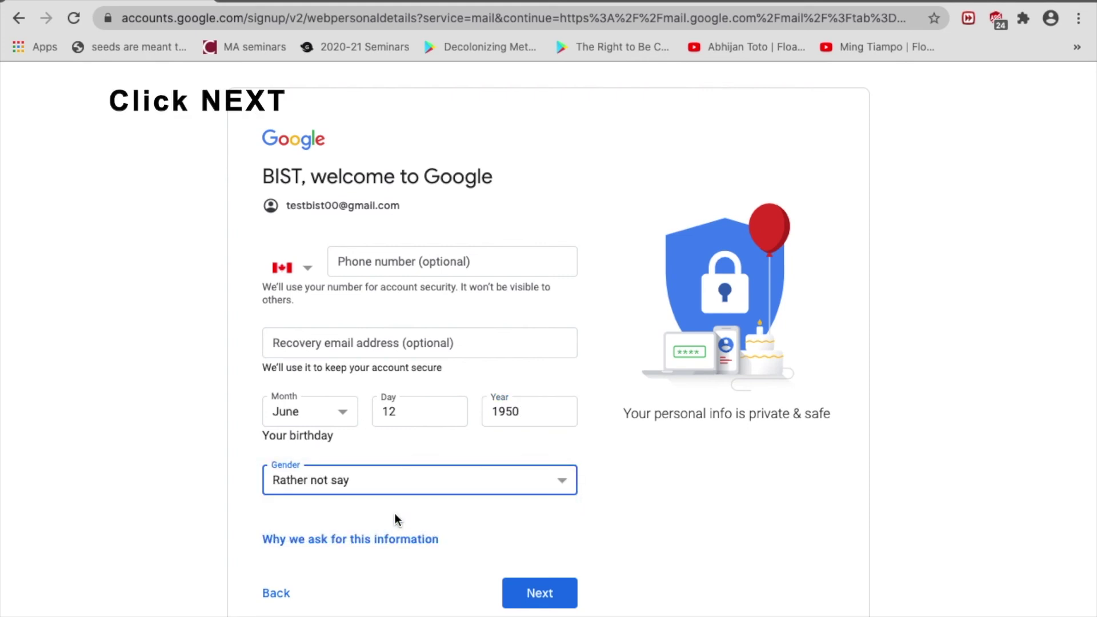
pyautogui.click(398, 468)
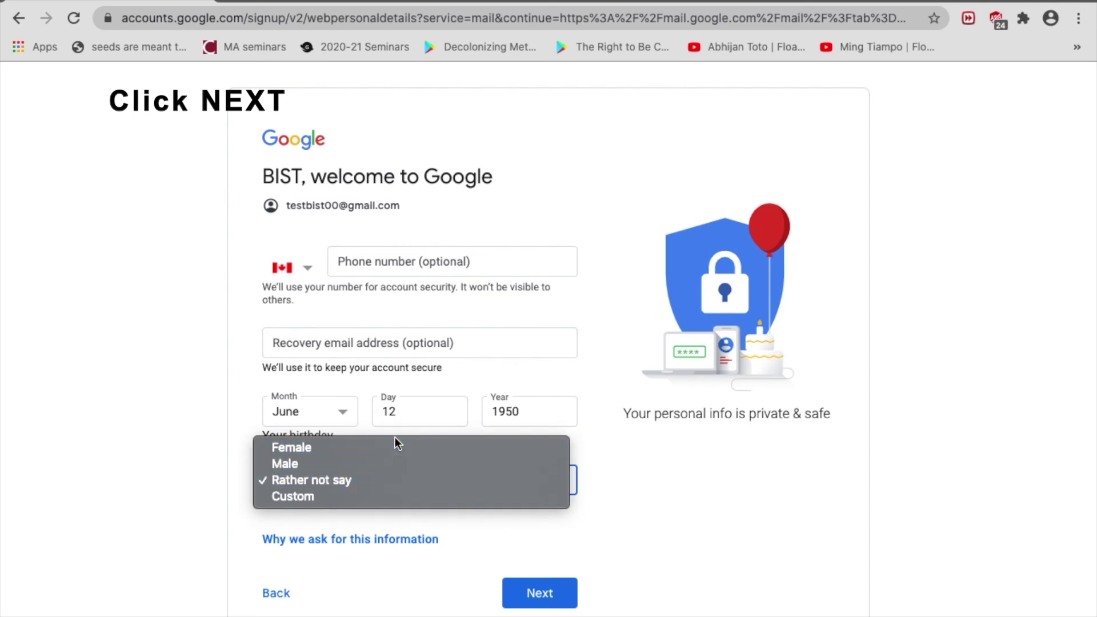
pyautogui.click(390, 481)
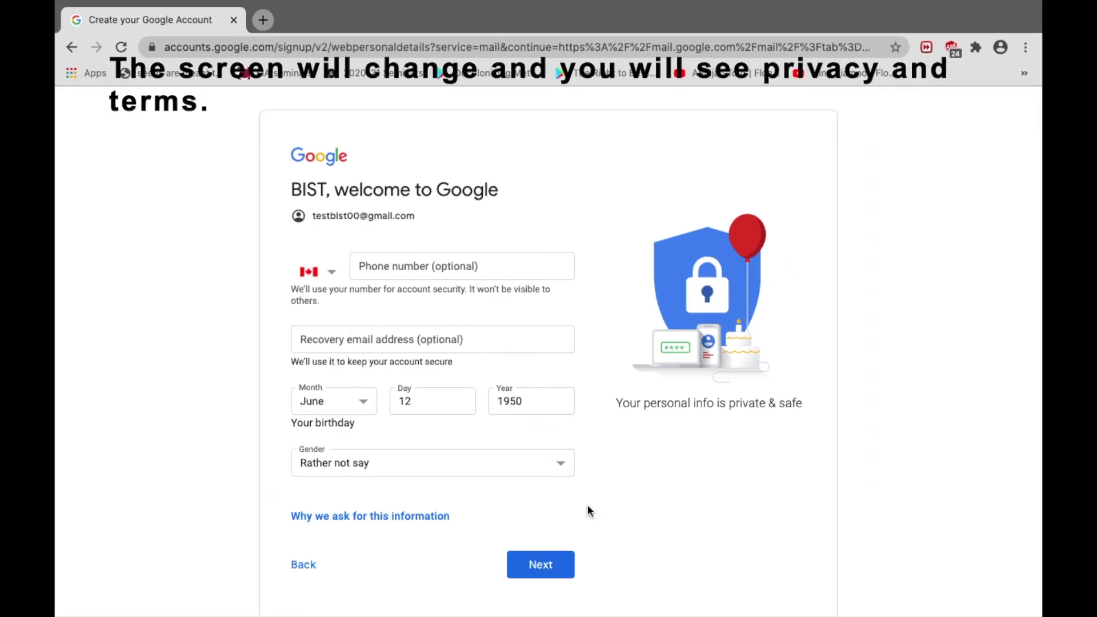
pyautogui.click(560, 565)
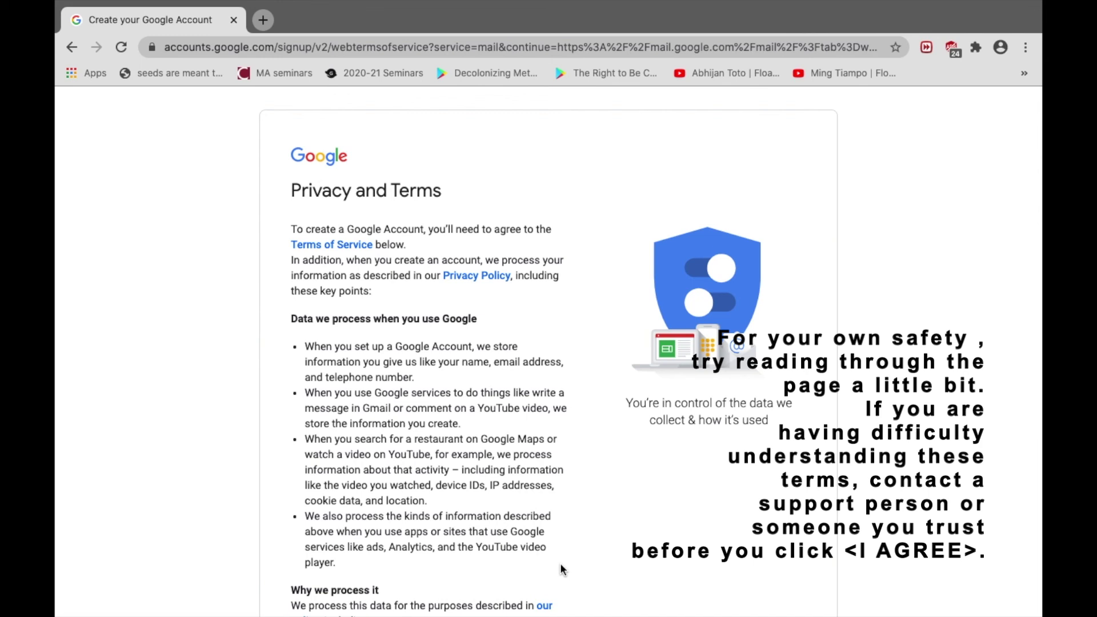
# Review the Privacy and Terms text and accept it with I agree
pyautogui.scroll(-3, 558, 566)
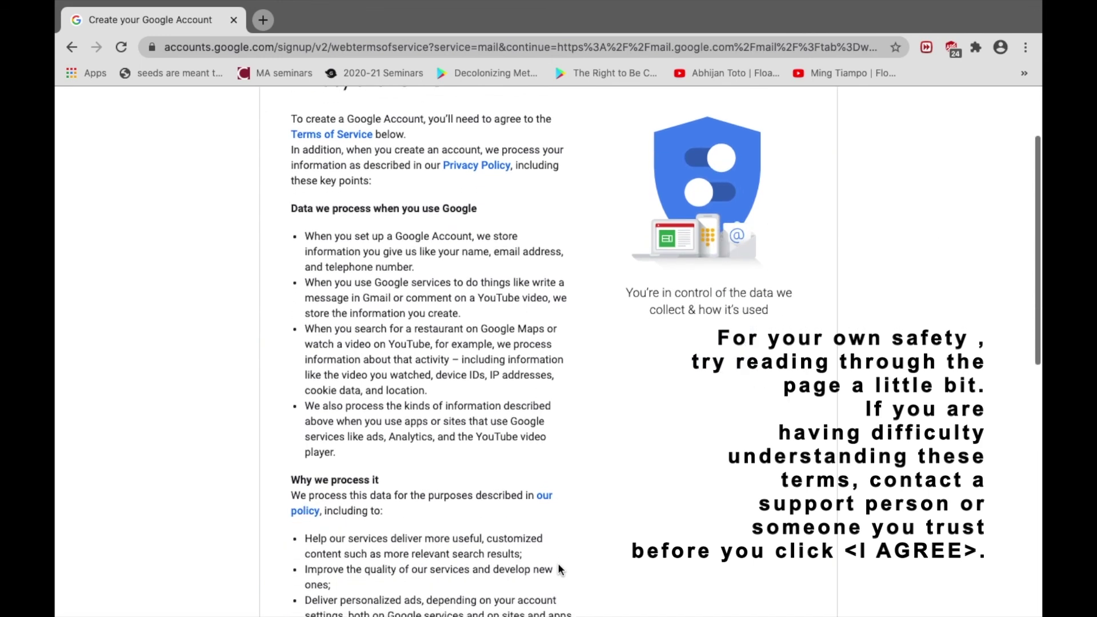
pyautogui.scroll(-5, 630, 554)
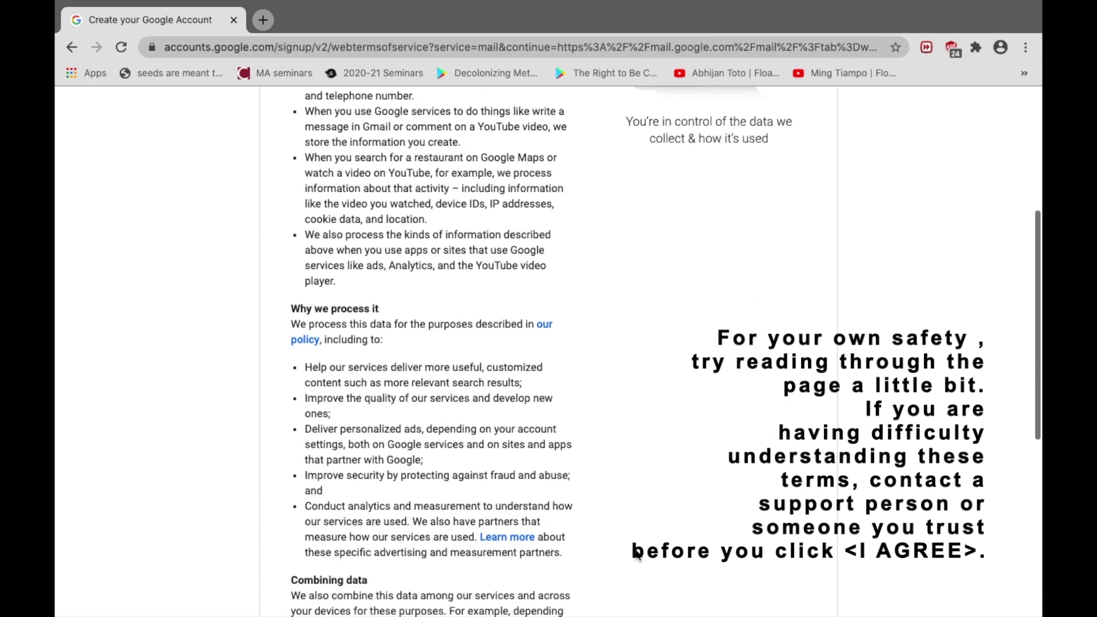
pyautogui.scroll(-5, 637, 555)
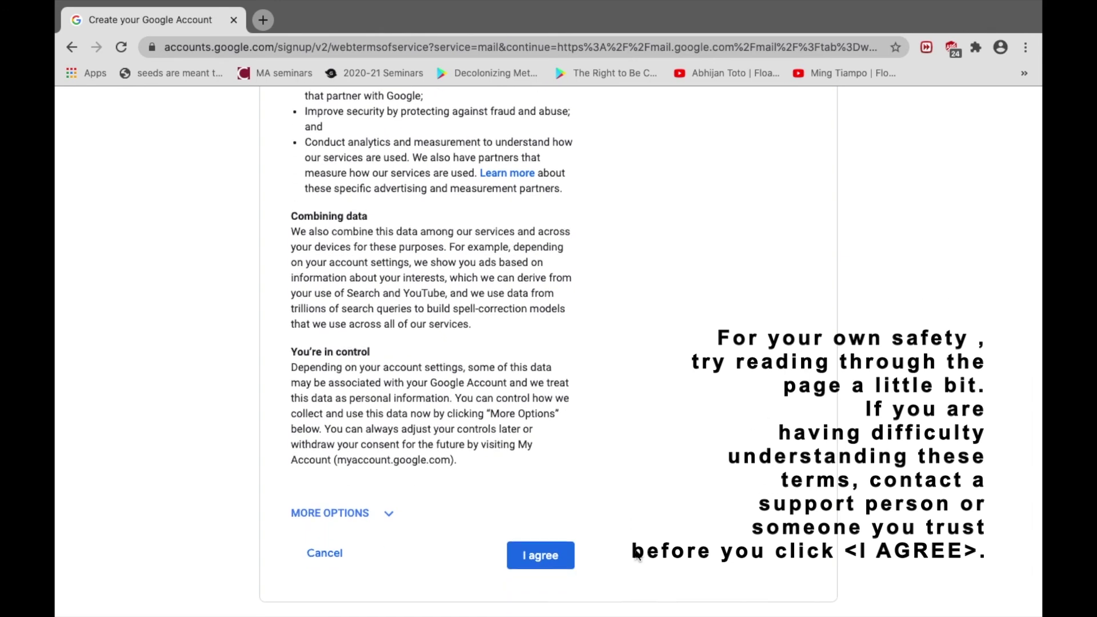
pyautogui.scroll(-1, 637, 555)
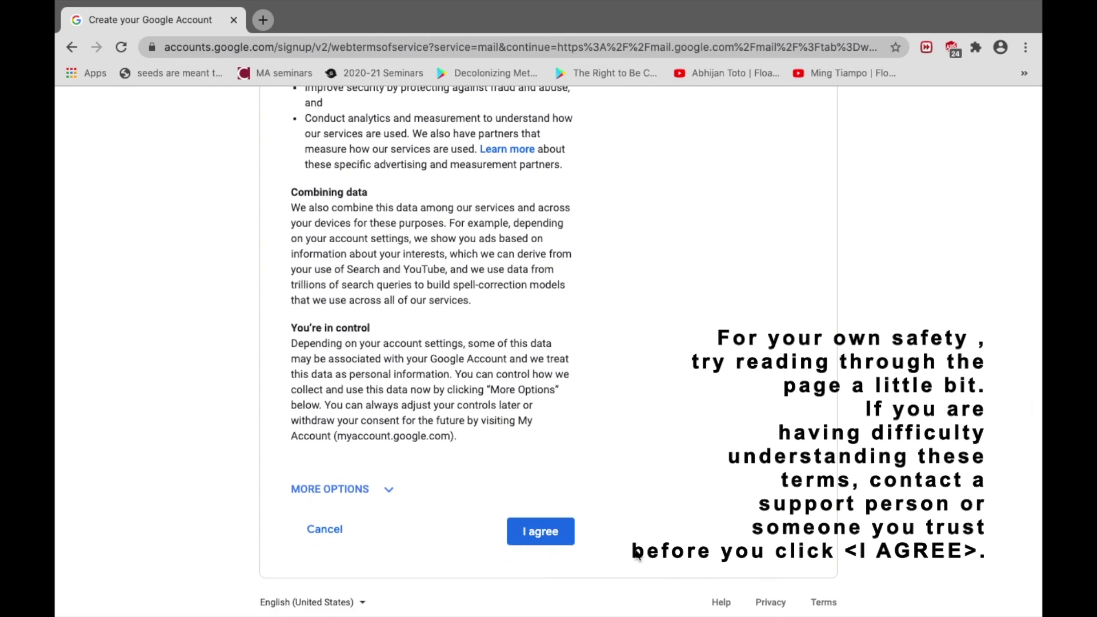
pyautogui.scroll(8, 636, 554)
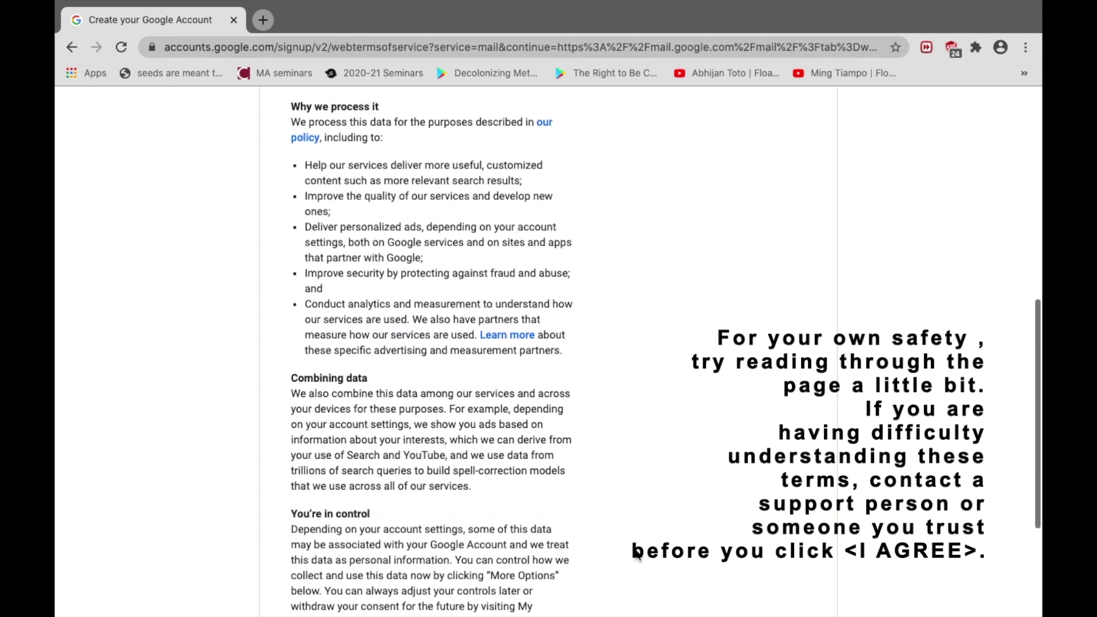
pyautogui.scroll(4, 636, 556)
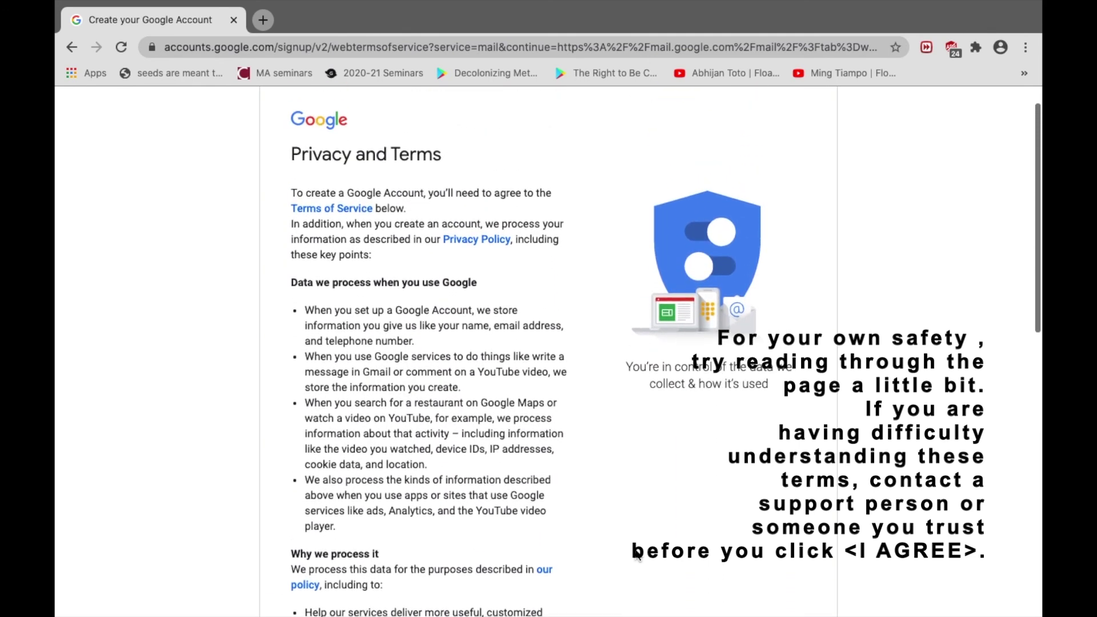
pyautogui.scroll(1, 636, 555)
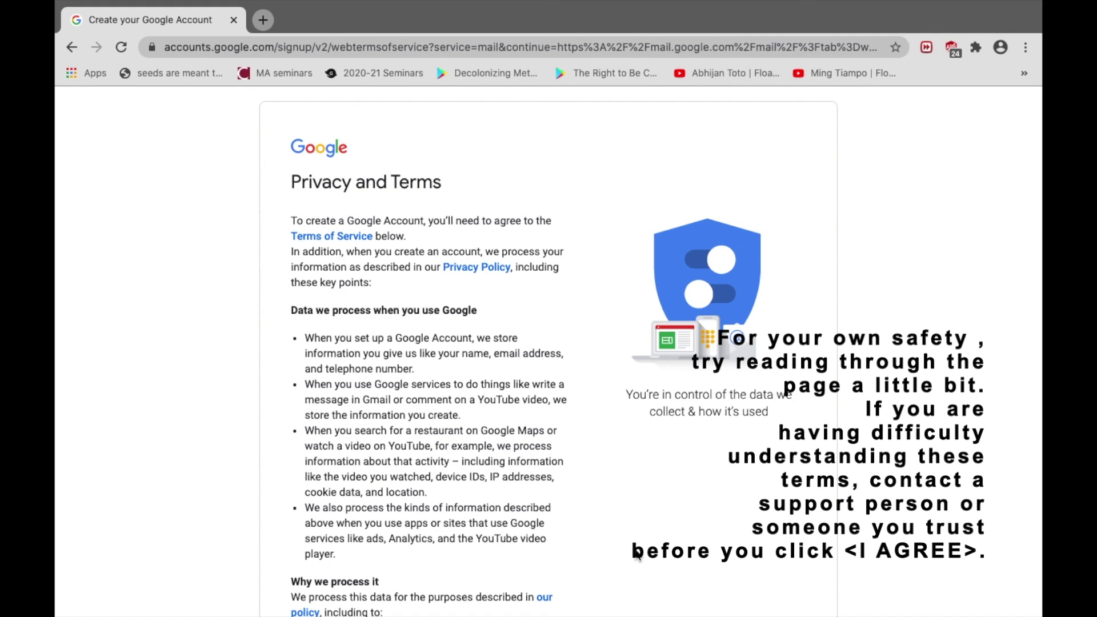
pyautogui.scroll(-12, 637, 555)
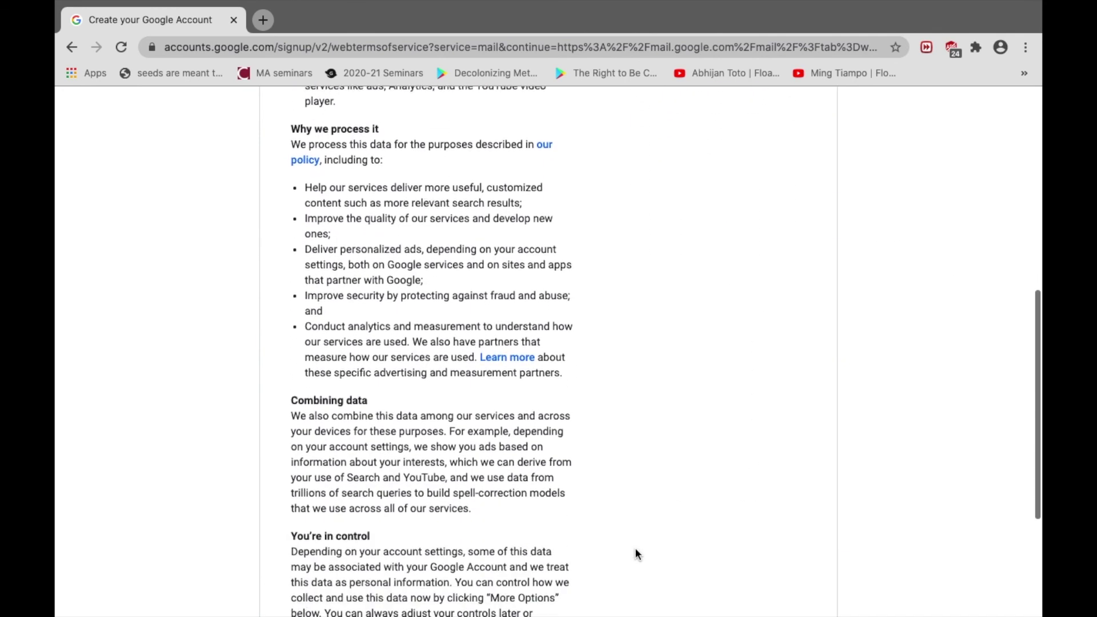
pyautogui.scroll(-1, 636, 549)
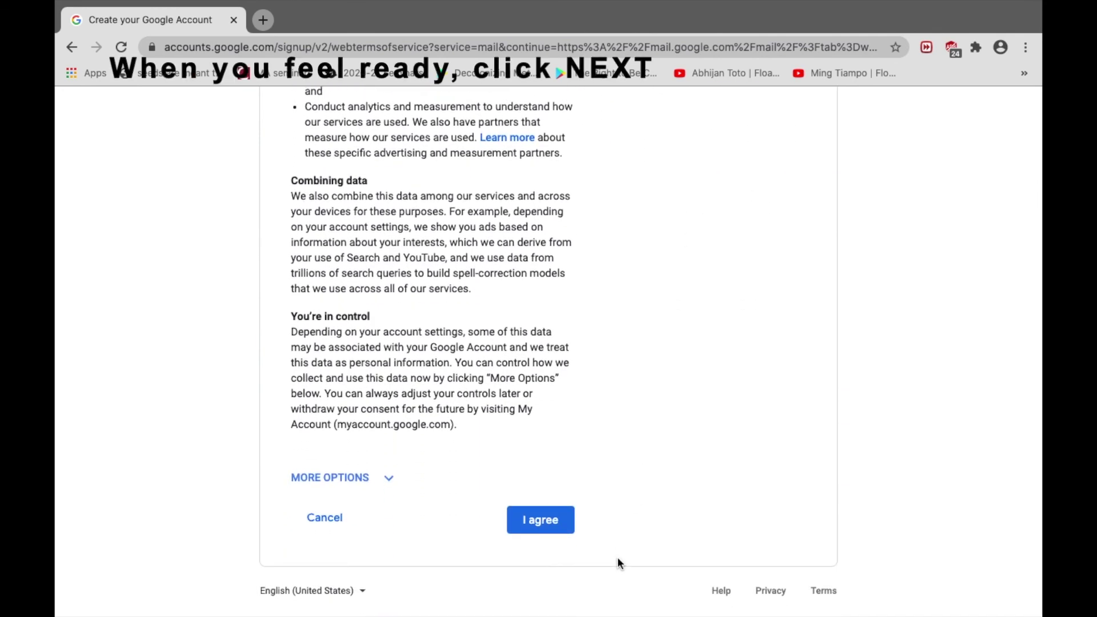
pyautogui.click(541, 520)
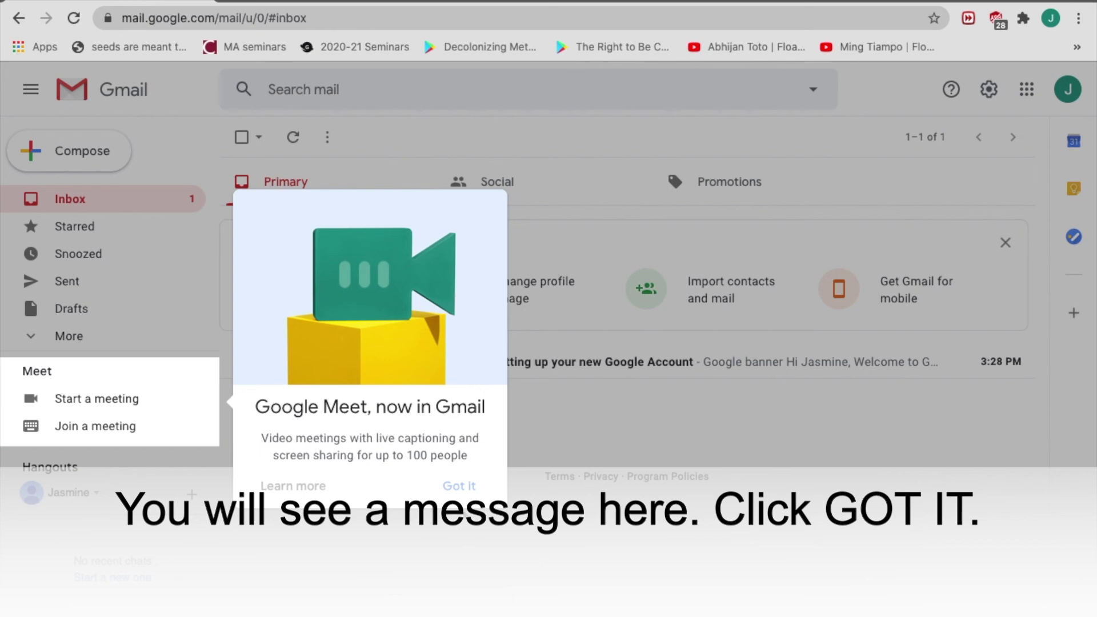
# Dismiss the Google Meet popup with Got it
pyautogui.click(464, 490)
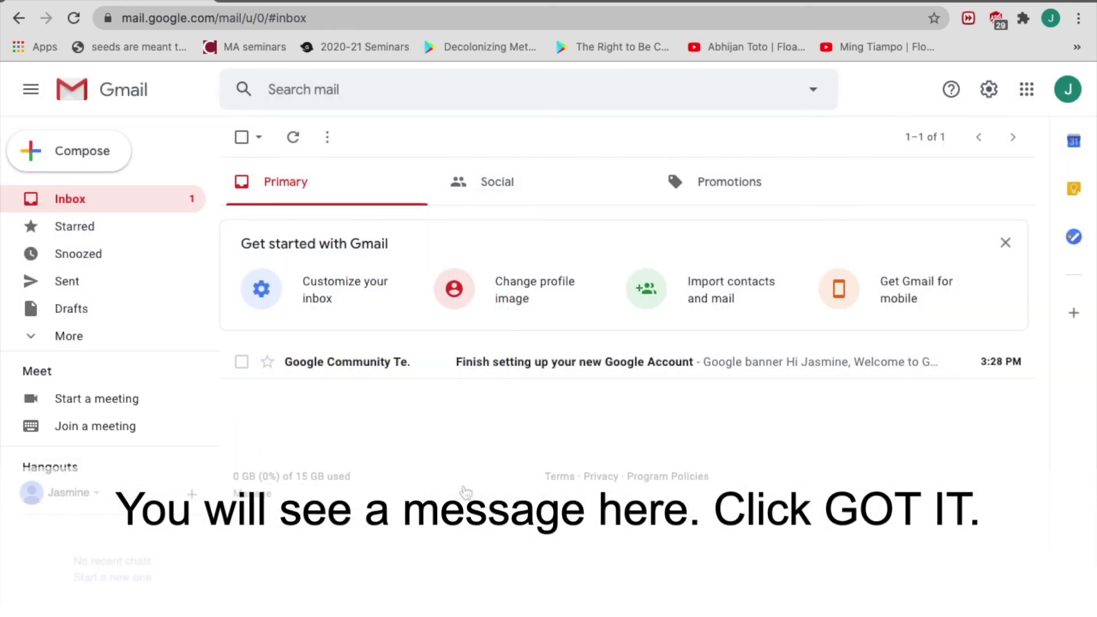